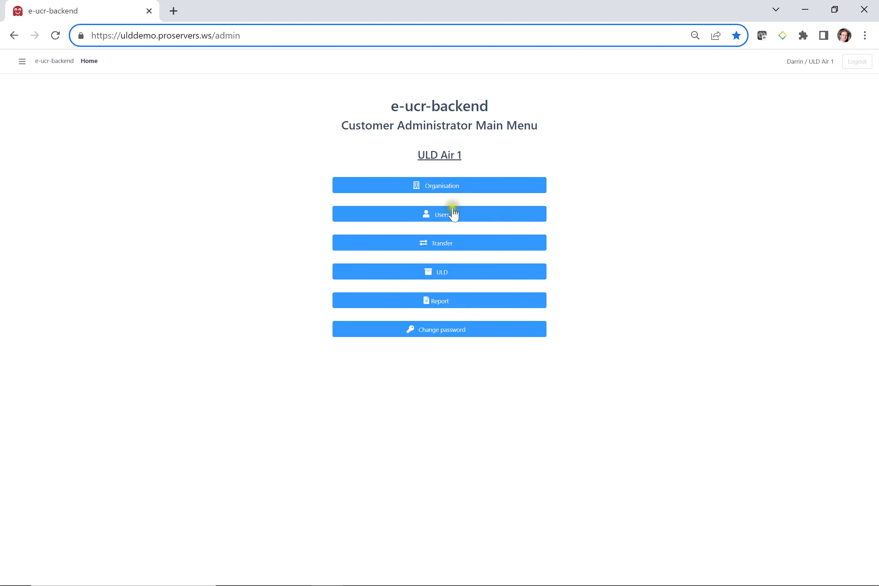
Open ULD Air 1's organisation page, which lists its four sub-organisations and their airport codes
click(456, 189)
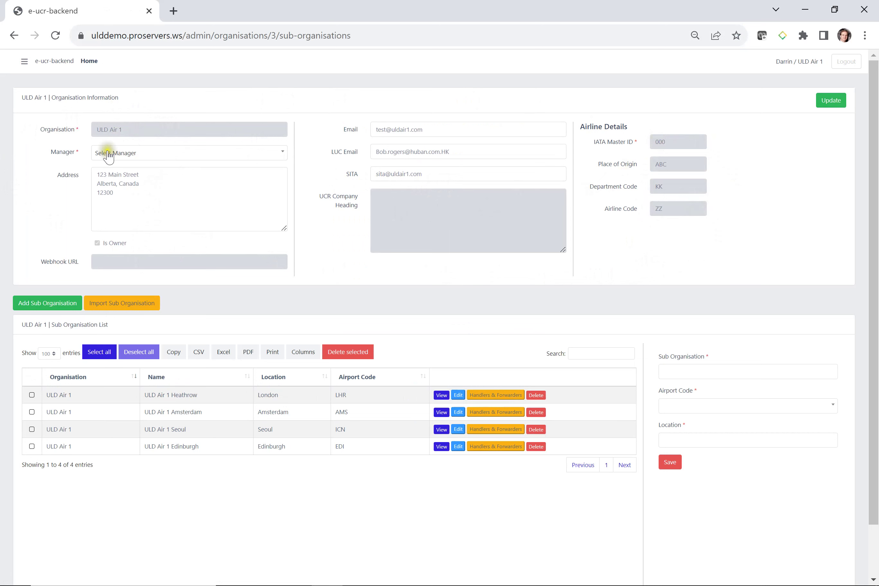
click(122, 177)
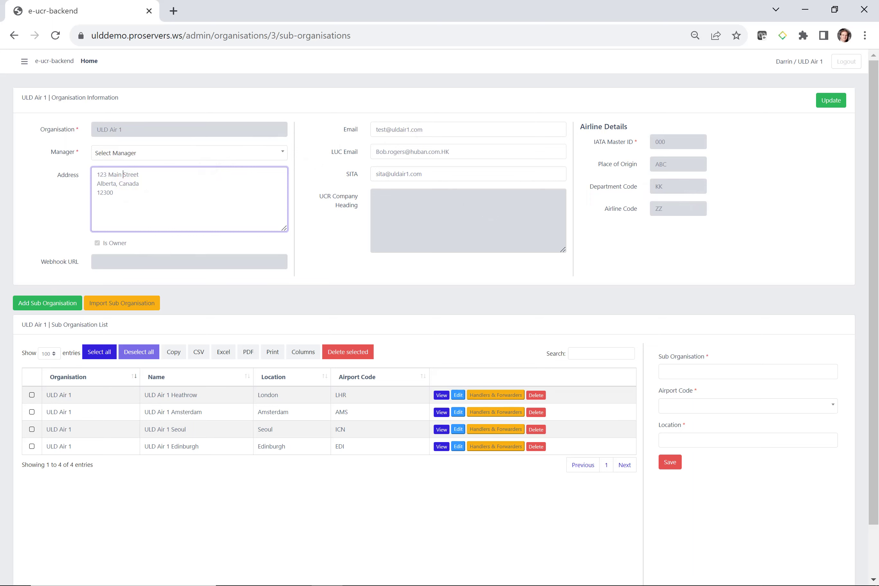
click(203, 156)
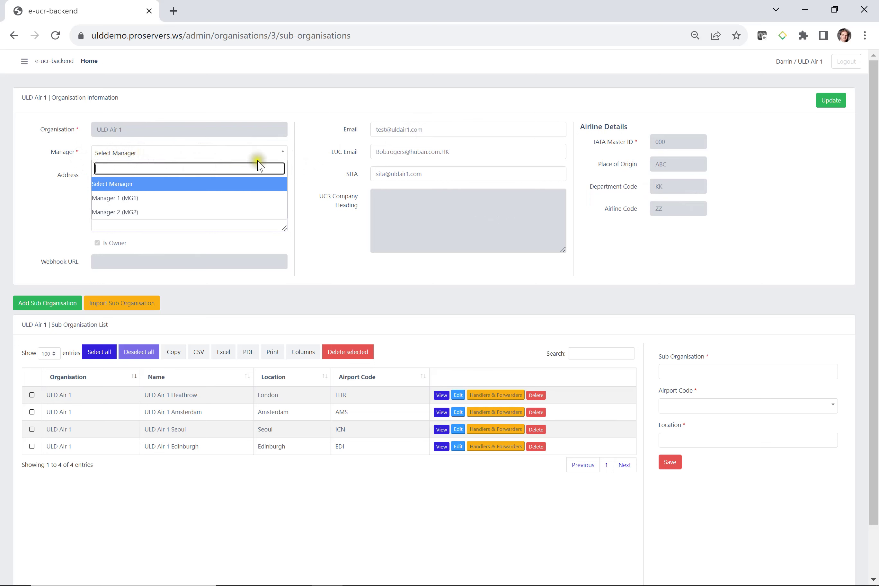
click(303, 169)
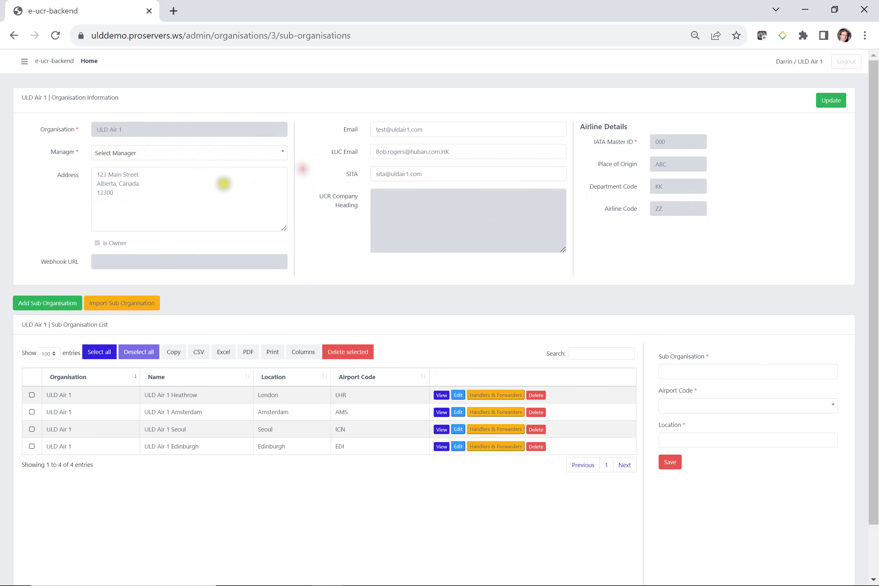
click(132, 184)
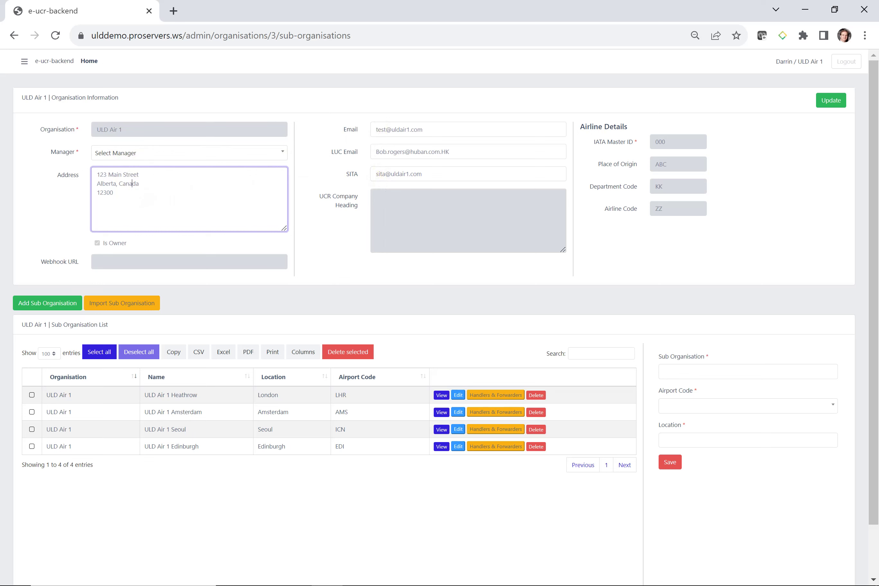
drag(455, 152, 373, 154)
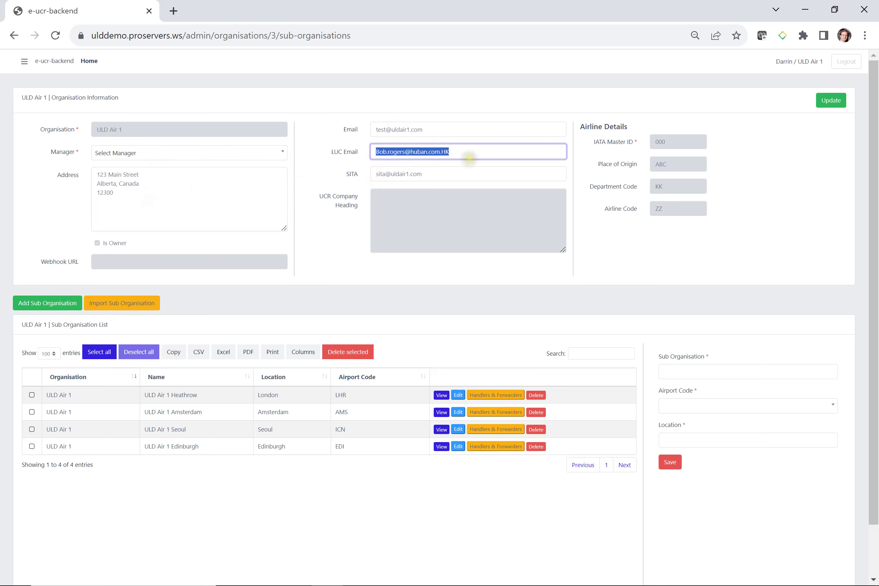
click(484, 153)
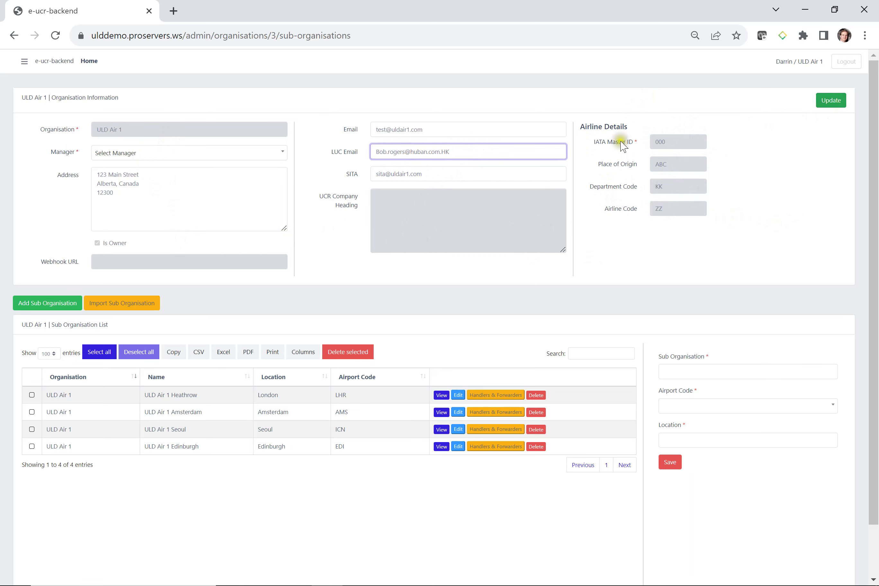
Set Manager 1 (MG1) as ULD Air 1's manager and save the organisation details
click(273, 150)
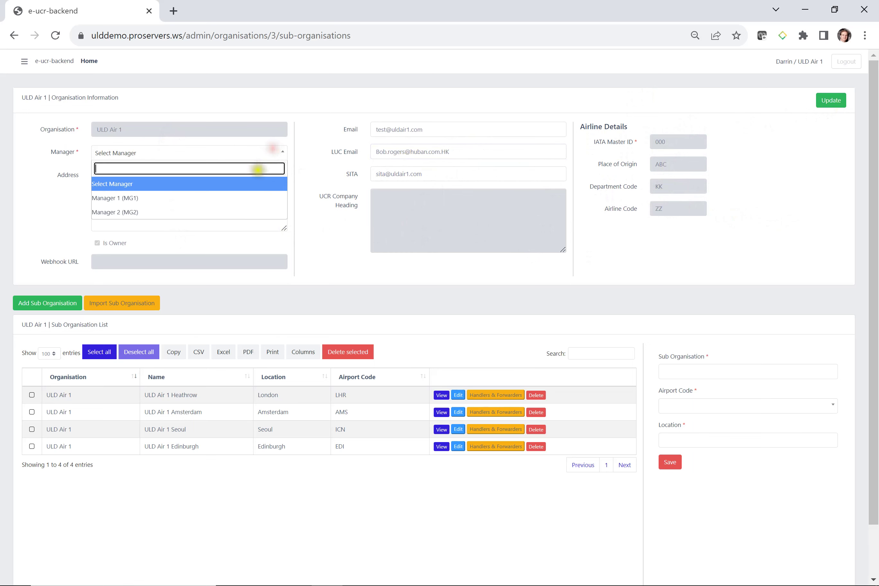
click(253, 198)
click(821, 107)
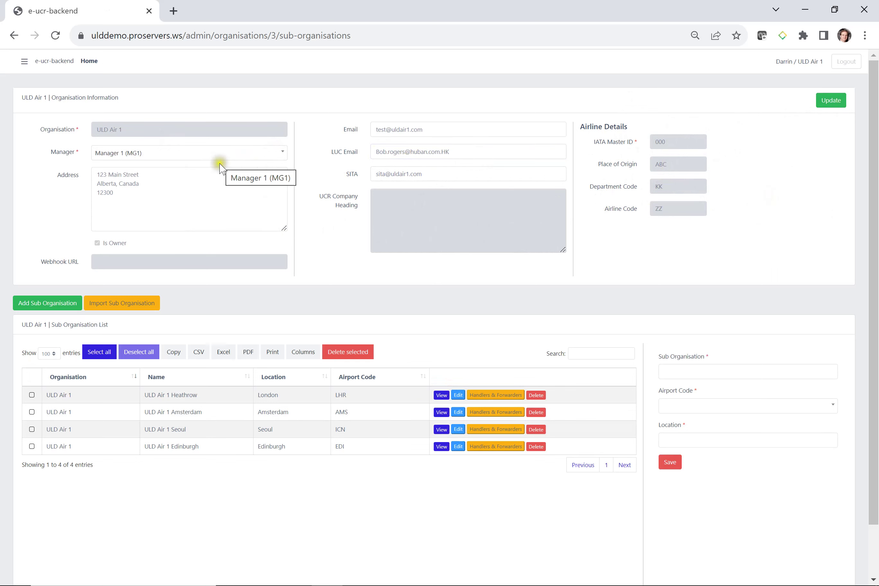
click(243, 211)
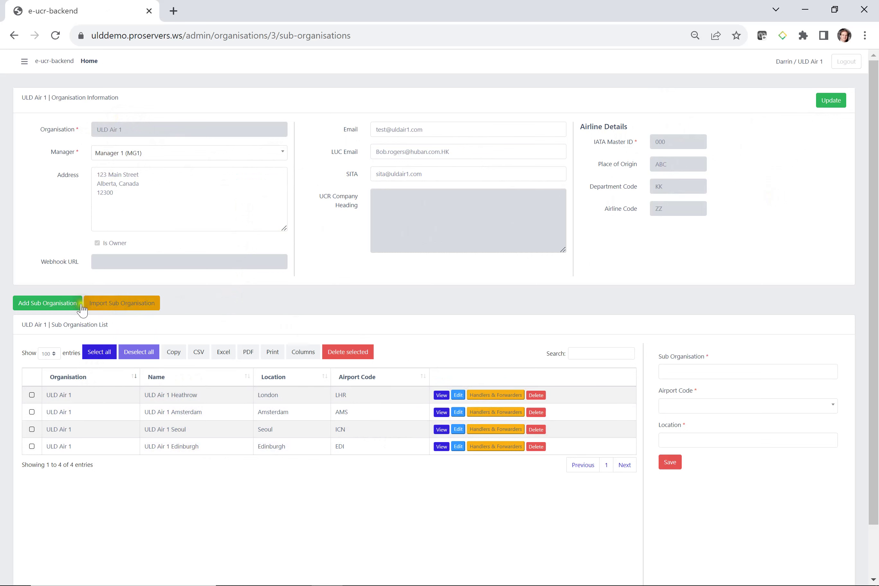
Add sub-organisation 'ULD Air 1 Hong Kong' with airport code HKG and save it
click(62, 304)
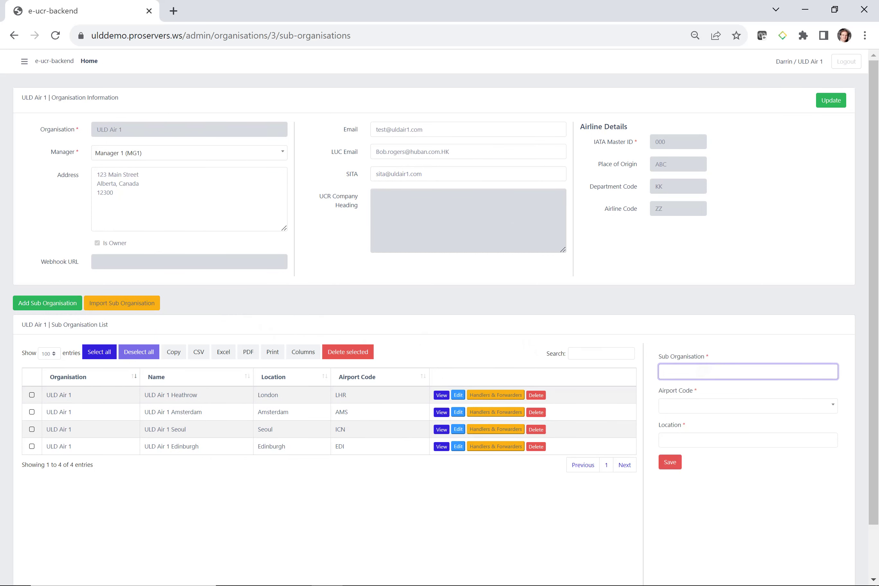
click(678, 407)
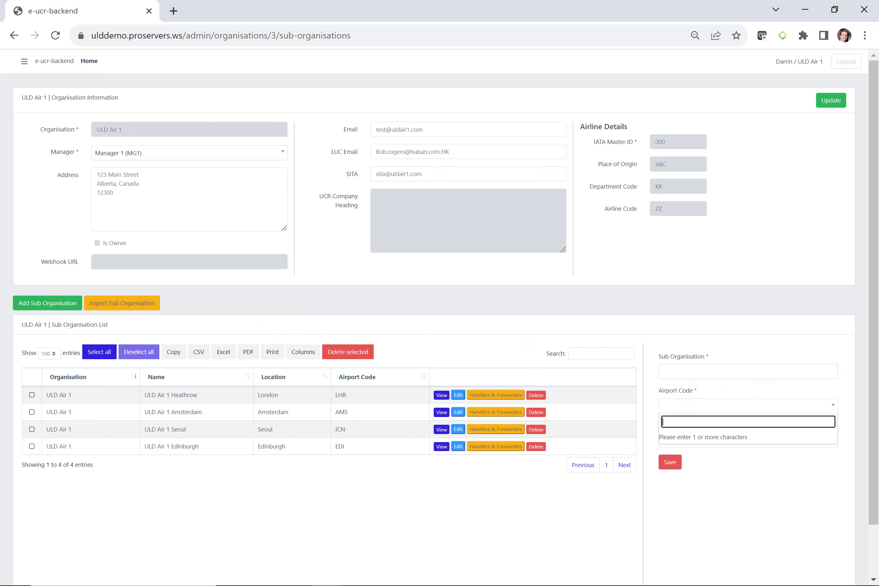
text(HKG)
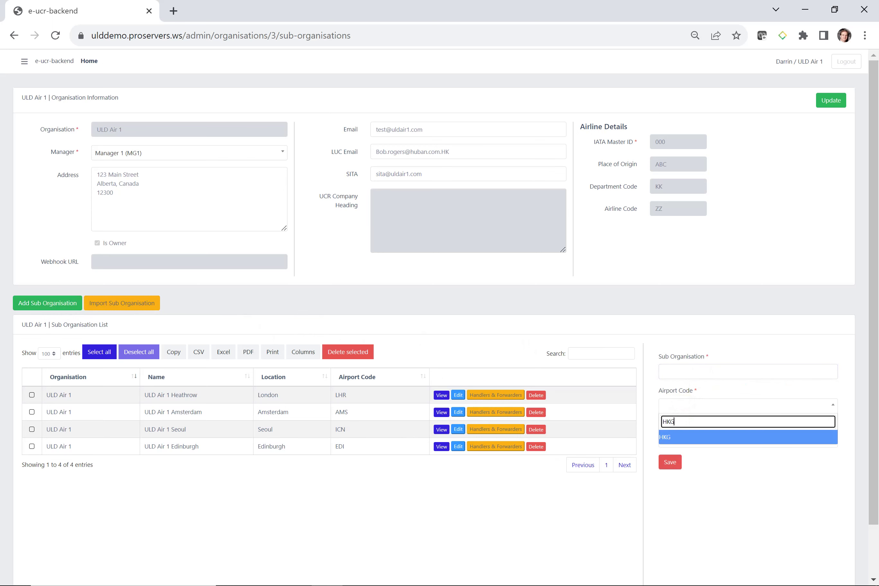
click(681, 438)
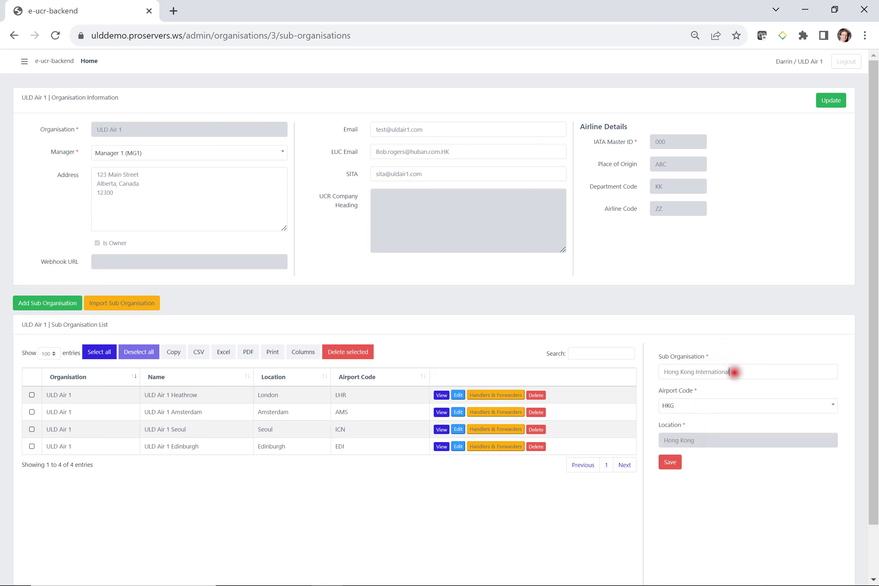
drag(733, 372, 656, 375)
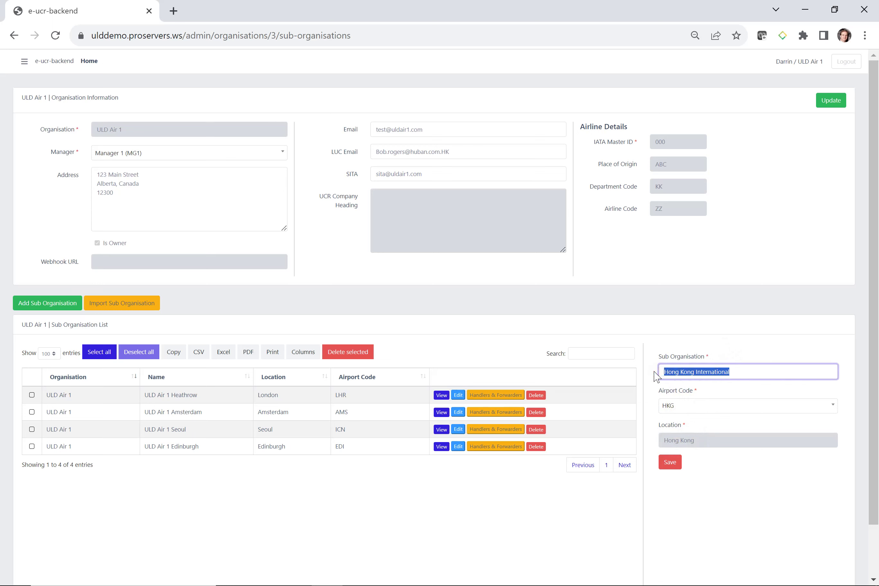
text(ULD A)
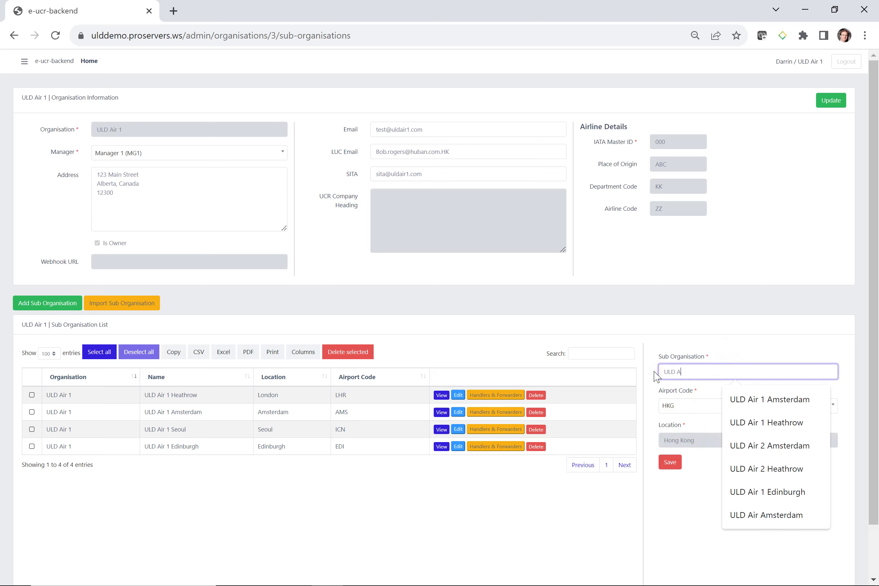
text(ir 1 )
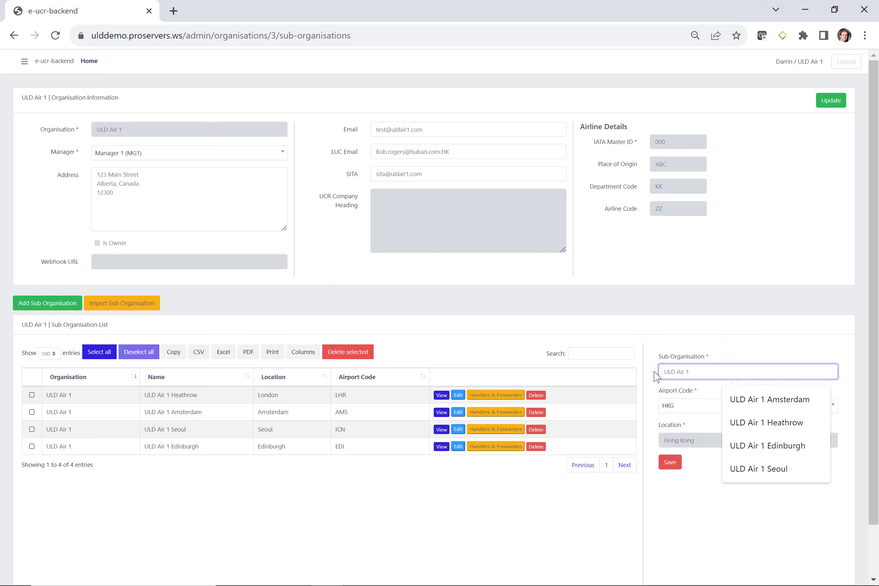
text(Hong Kong)
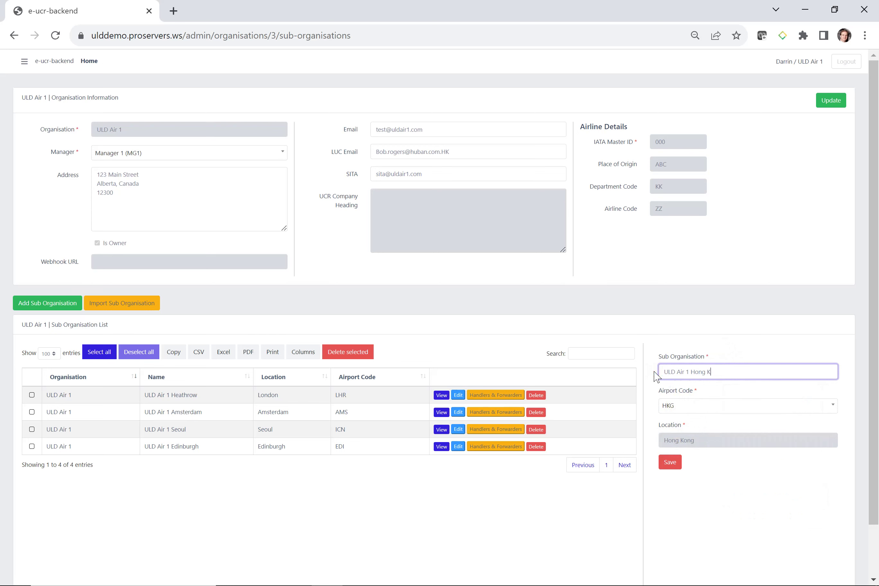
click(677, 468)
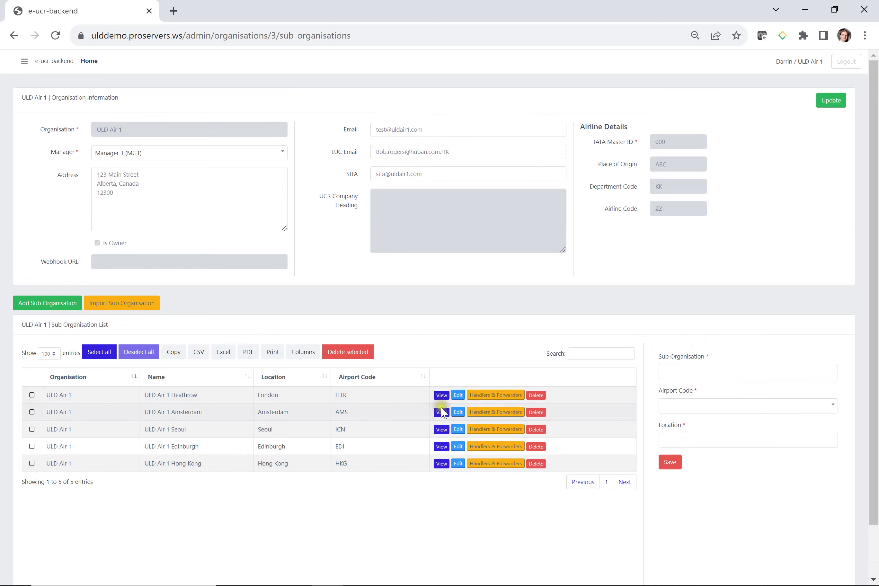
View the ULD Air 1 Seoul row's details, showing its empty handlers and forwarders list
click(442, 430)
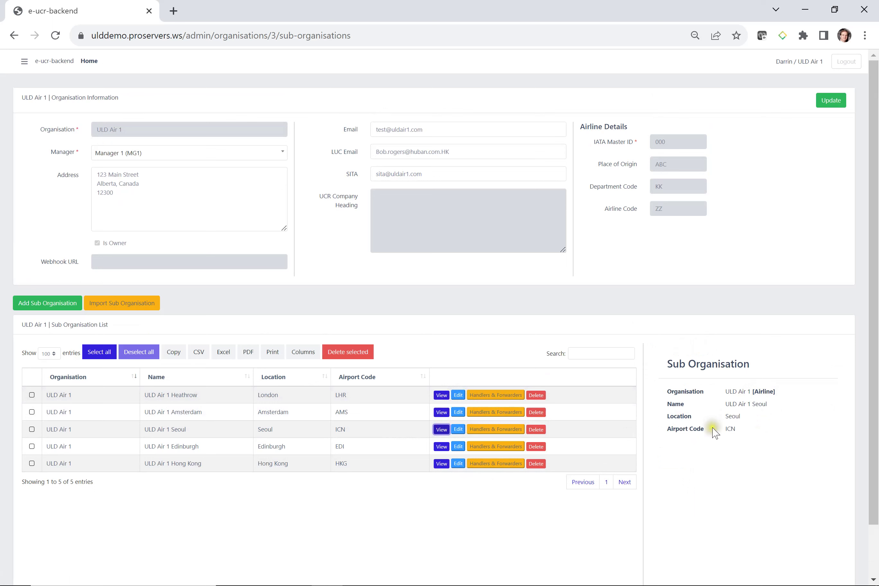
click(459, 430)
Assign Global Cargo Seoul as a cargo handler (CH) for ULD Air 1 Seoul and save
click(491, 430)
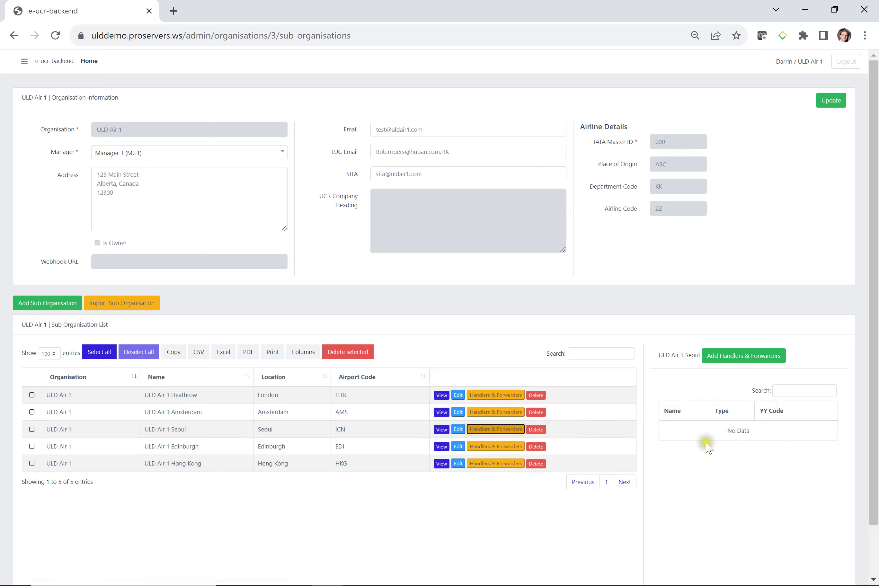
click(738, 363)
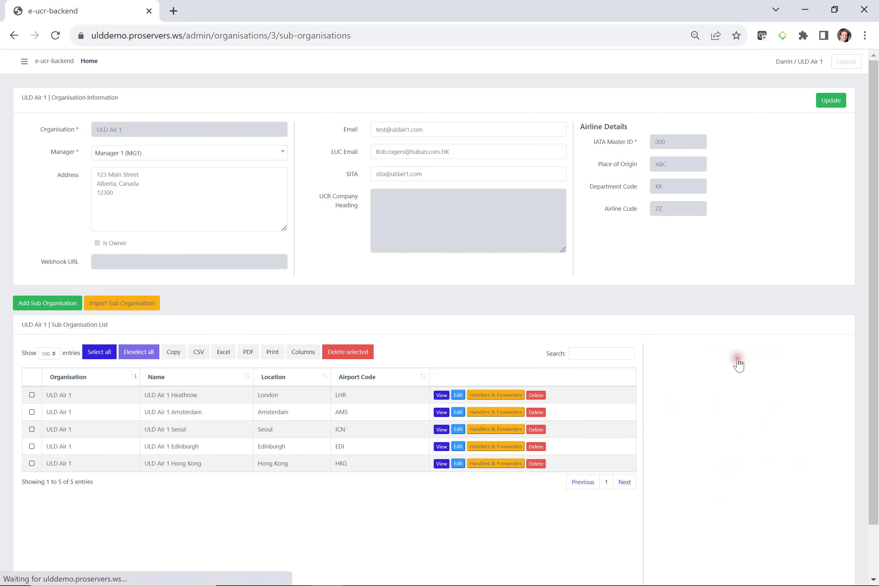
click(736, 392)
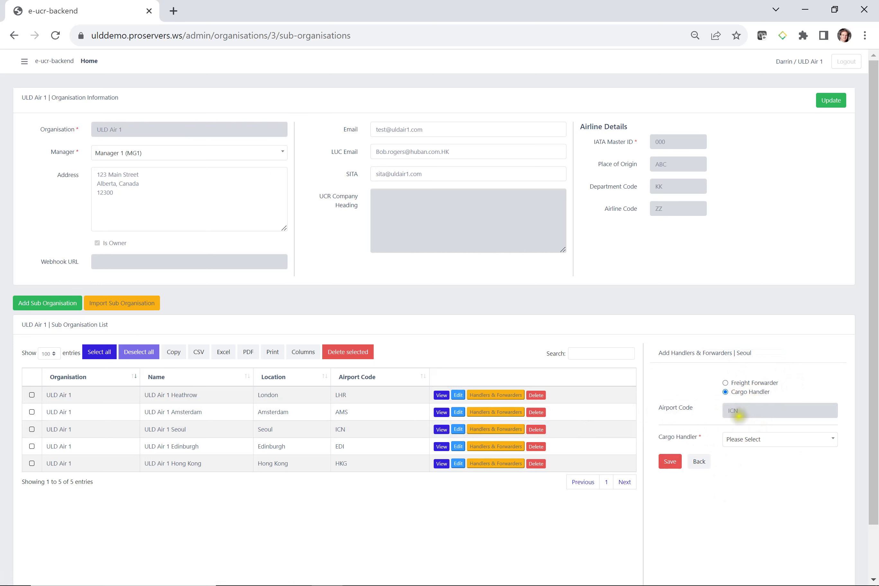
click(746, 440)
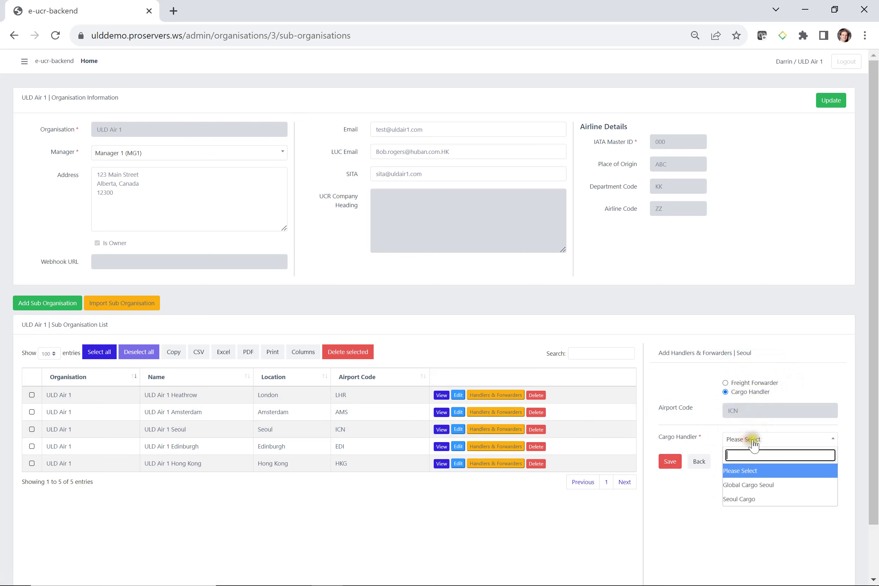
click(755, 485)
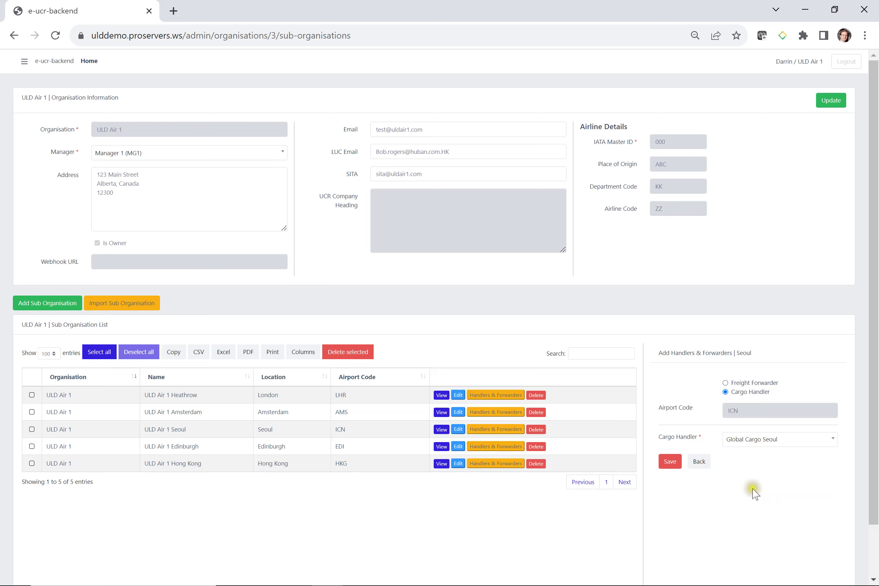
click(669, 466)
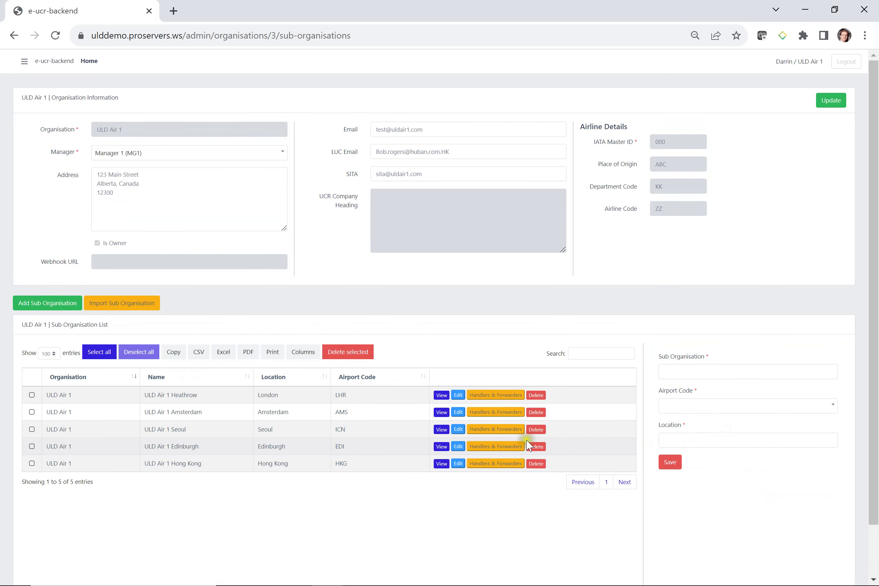
click(489, 432)
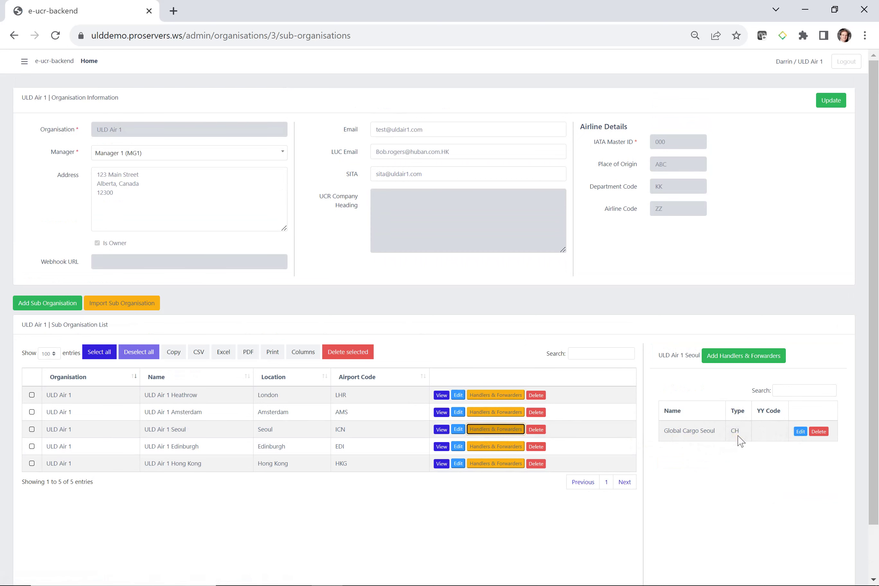
Add FF1 Seoul as a freight forwarder for ULD Air 1 Seoul with YY code INCFF1
click(745, 358)
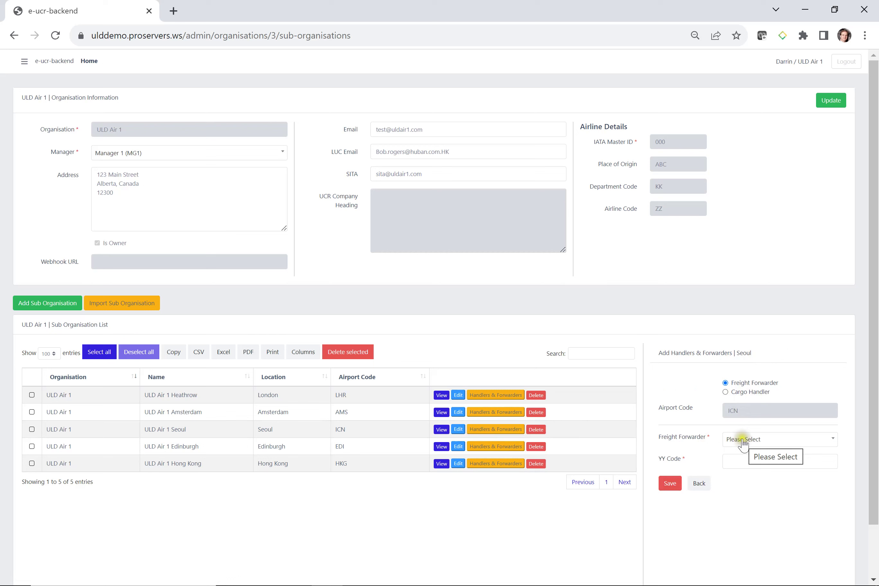
click(754, 441)
click(755, 440)
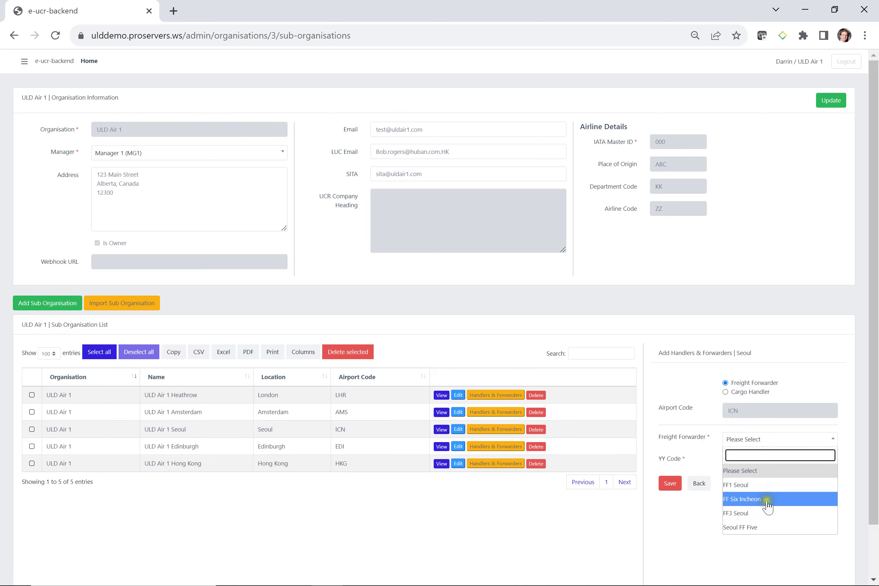
click(760, 485)
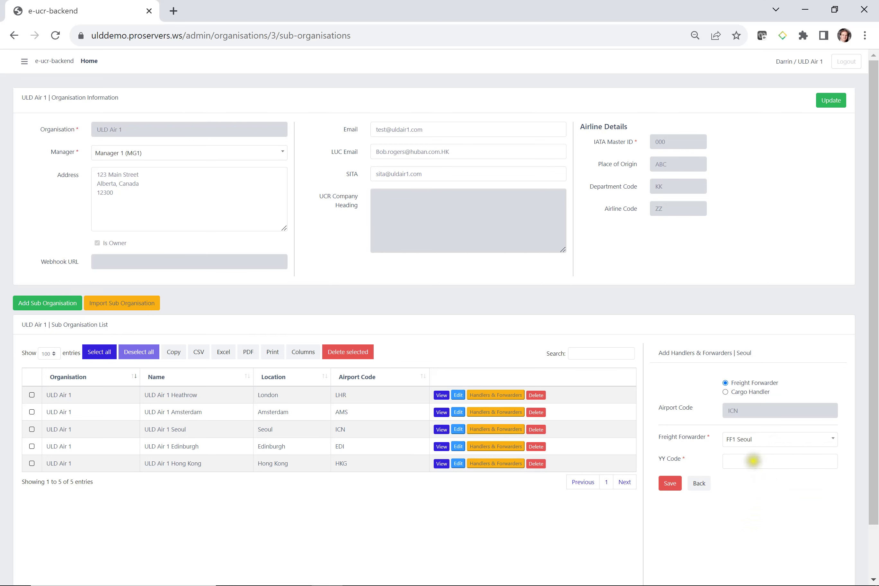
click(753, 460)
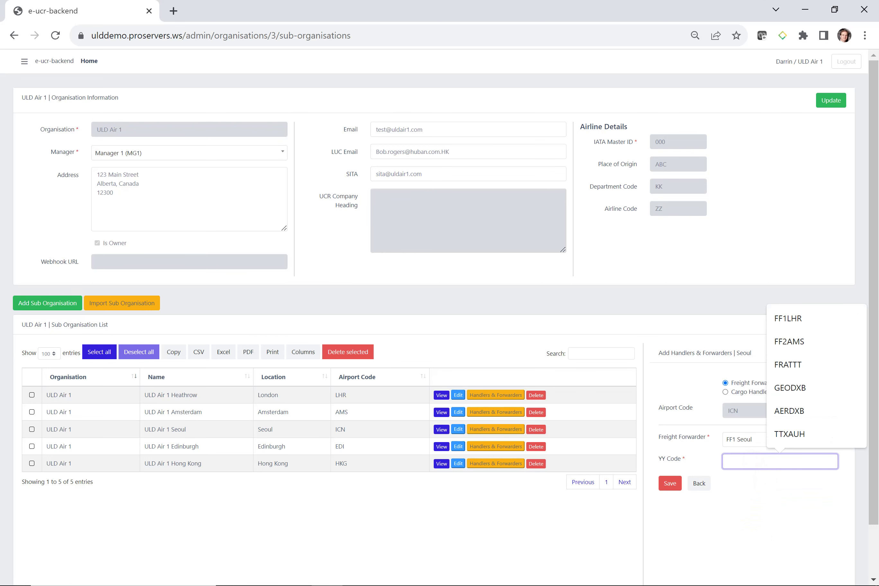
text(FF)
key(BackSpace)
key(BackSpace)
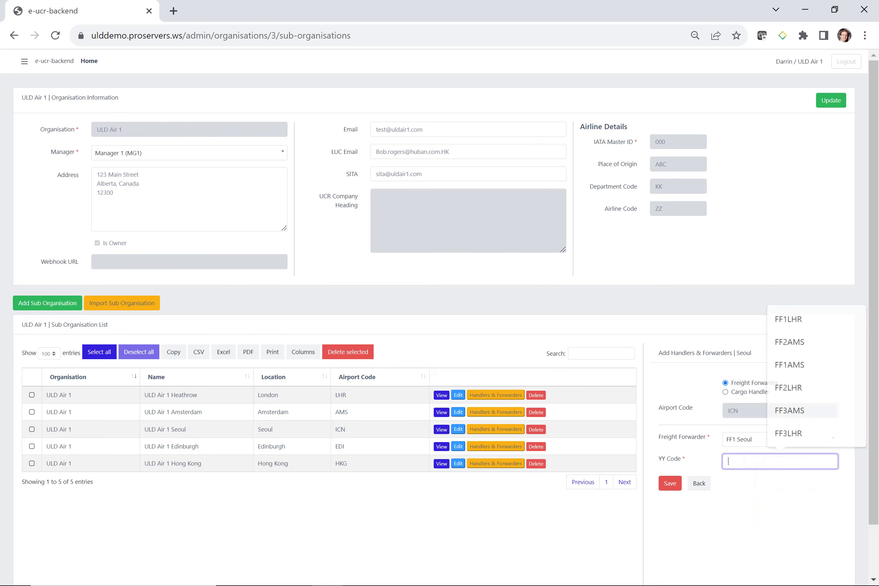
text(S)
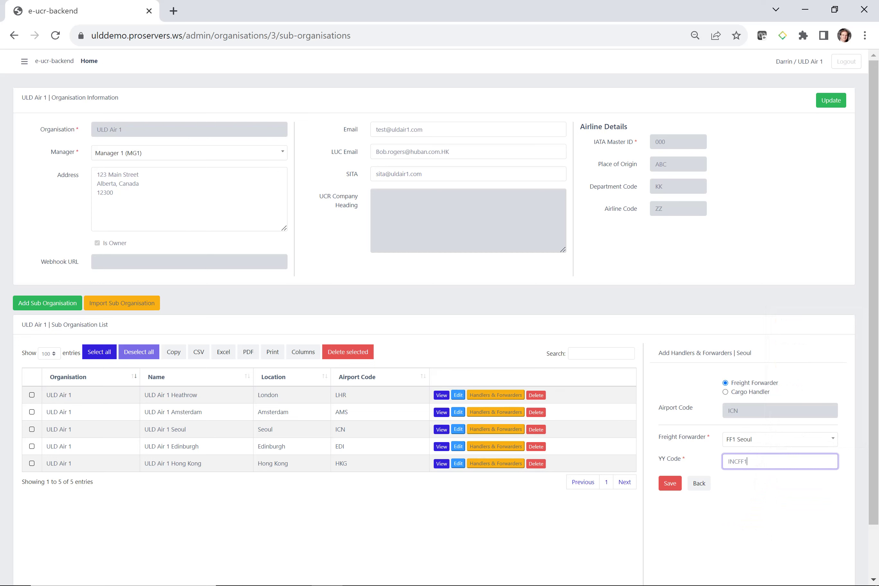
click(670, 485)
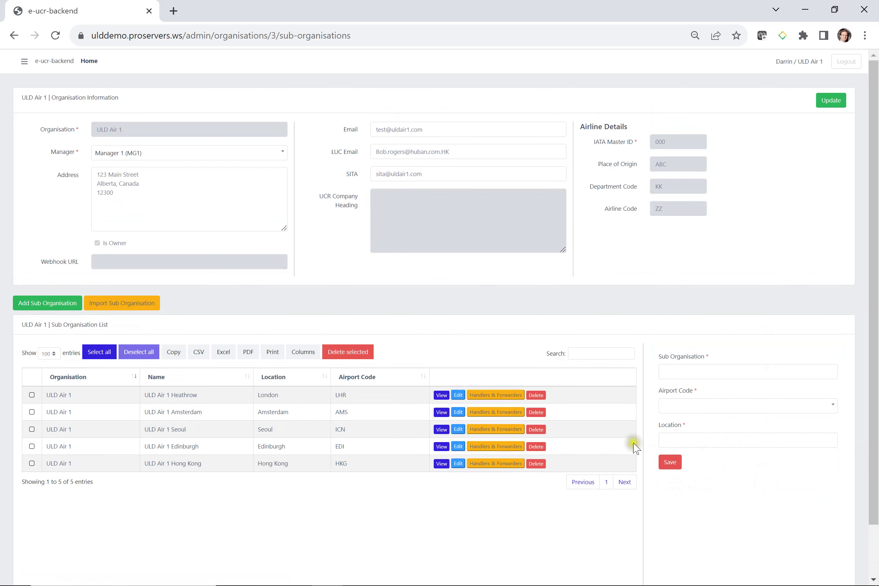
click(496, 428)
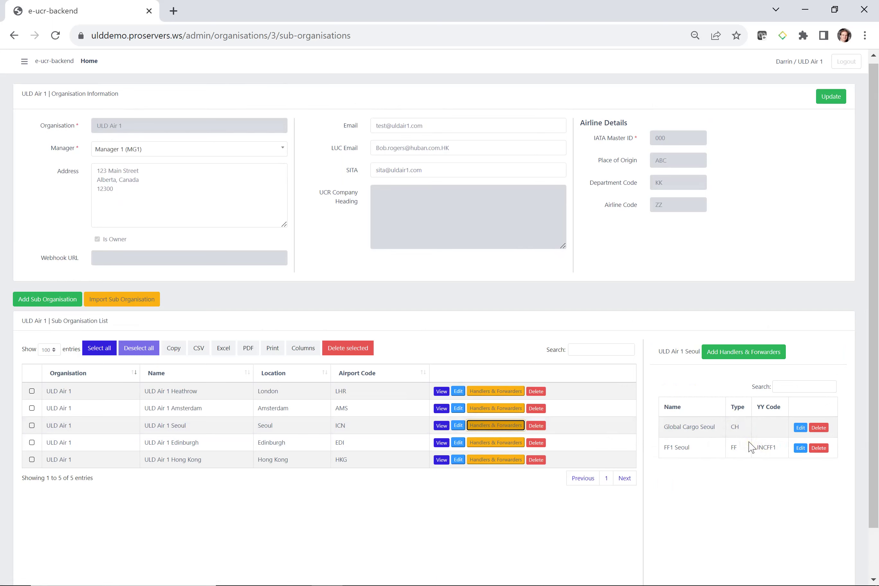
Add FF3 Seoul as a Seoul freight forwarder with YY code INCFF3 and save
click(749, 354)
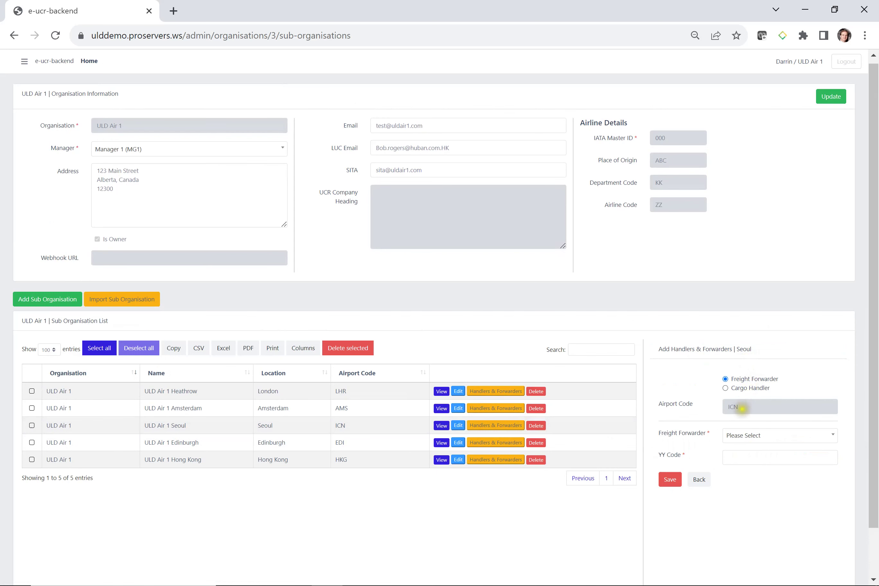
click(749, 434)
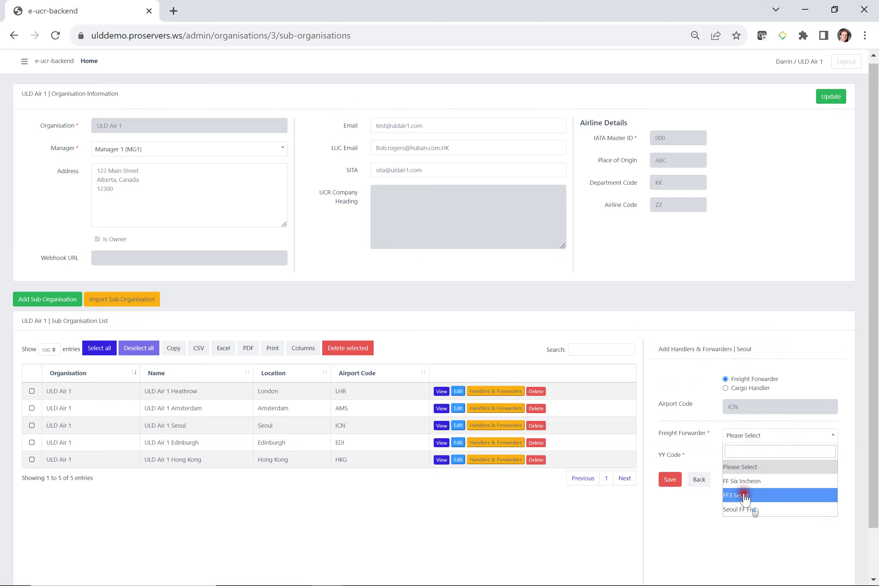
click(756, 496)
click(749, 458)
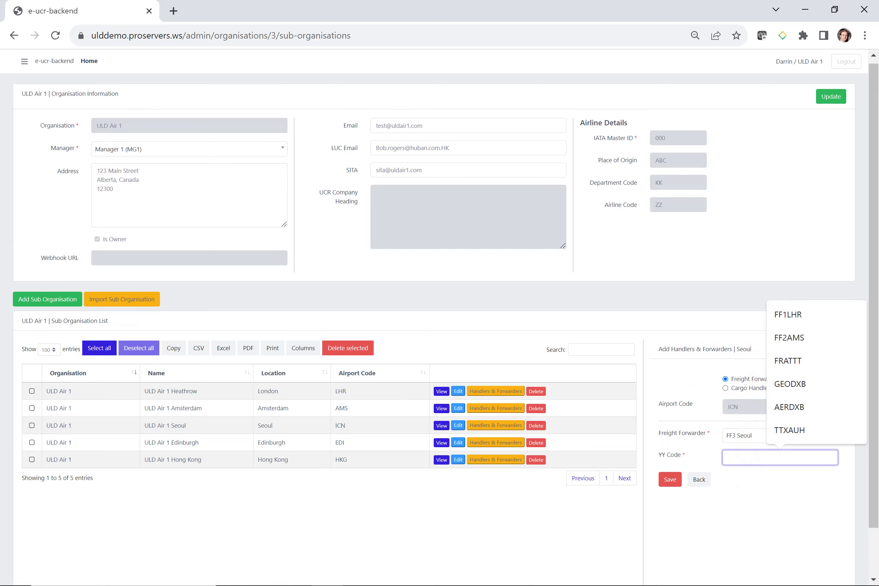
text(INC)
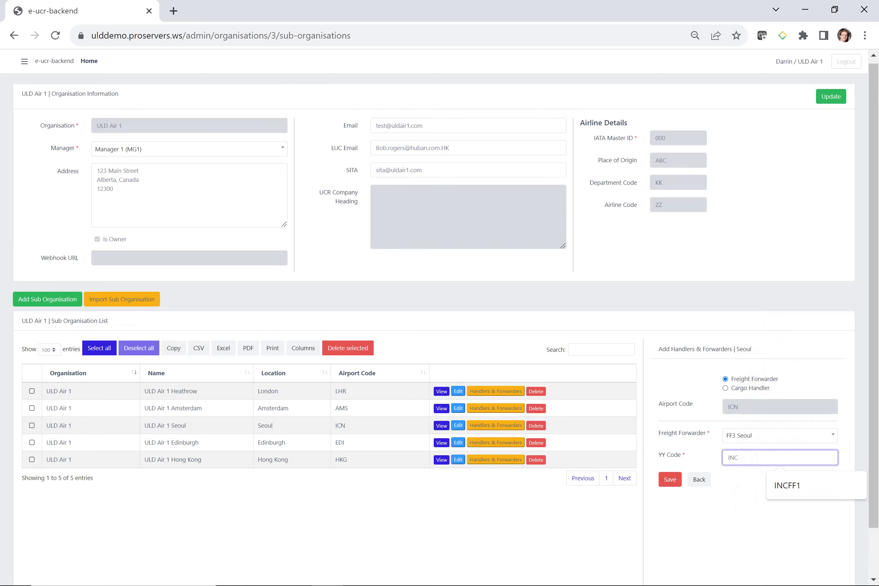
text(FF3)
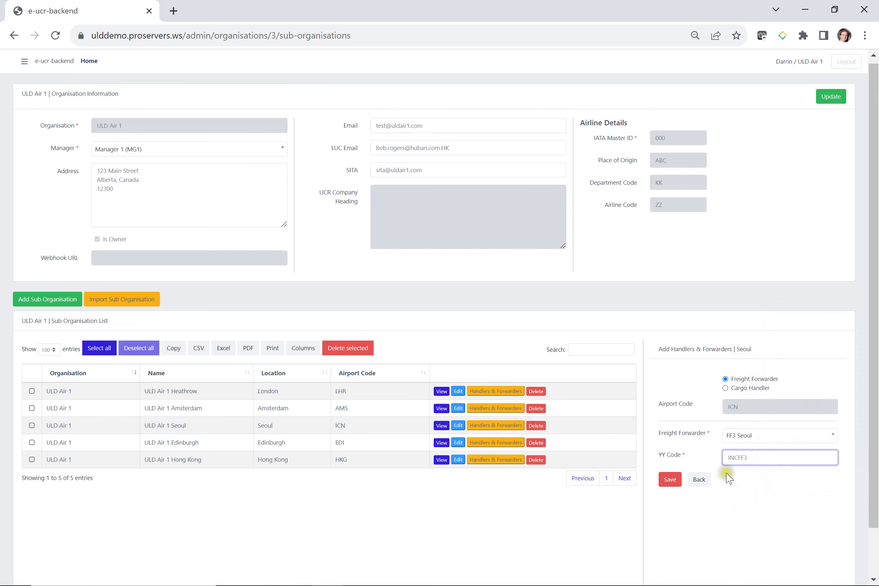
click(669, 487)
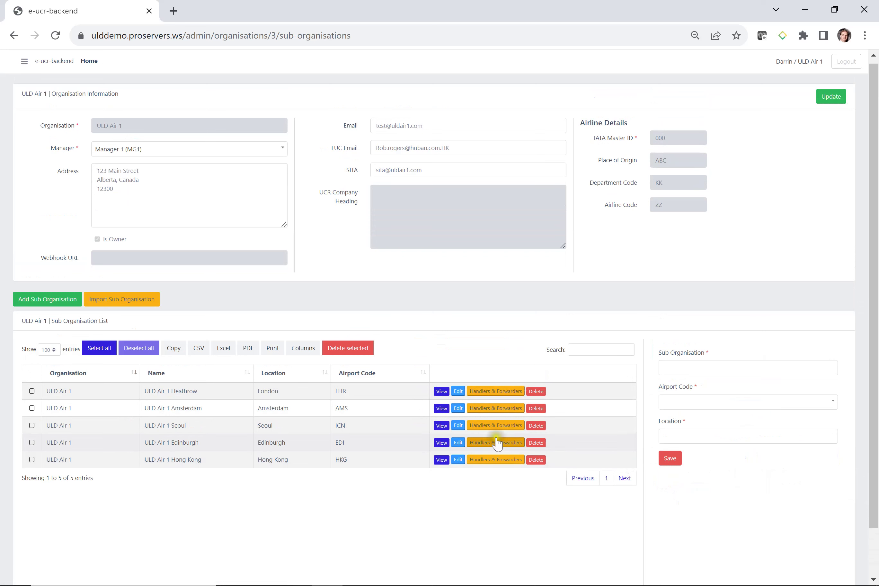
Delete the FF3 Seoul entry from Seoul's handlers and forwarders, then view Amsterdam's list
click(486, 427)
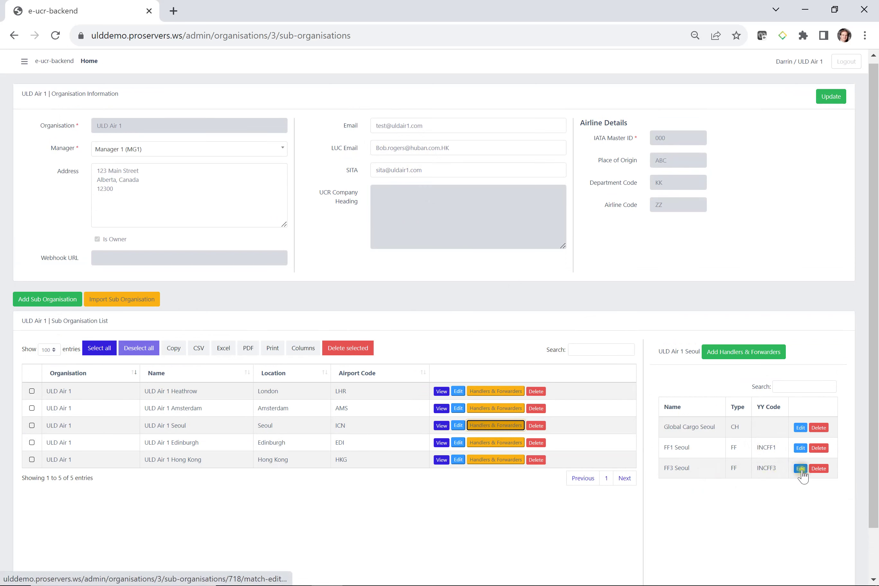
click(824, 471)
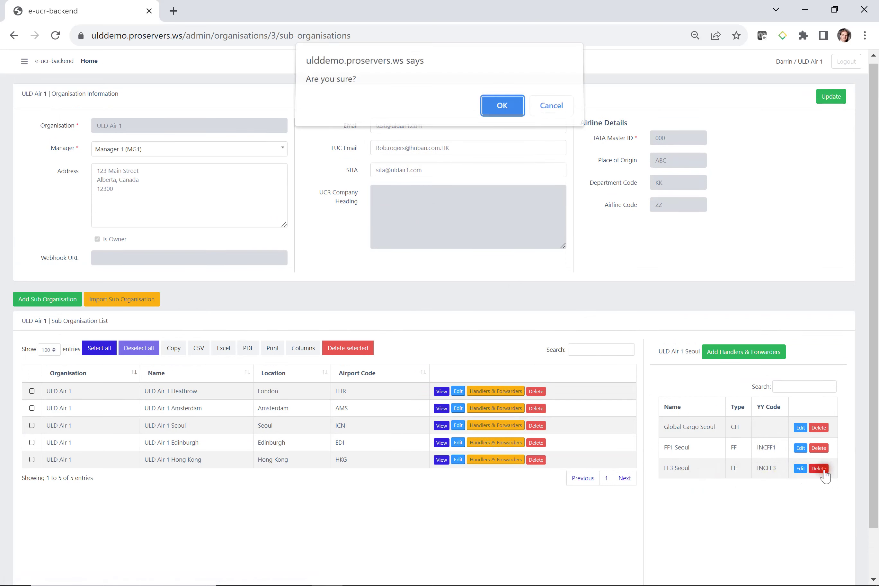
click(501, 109)
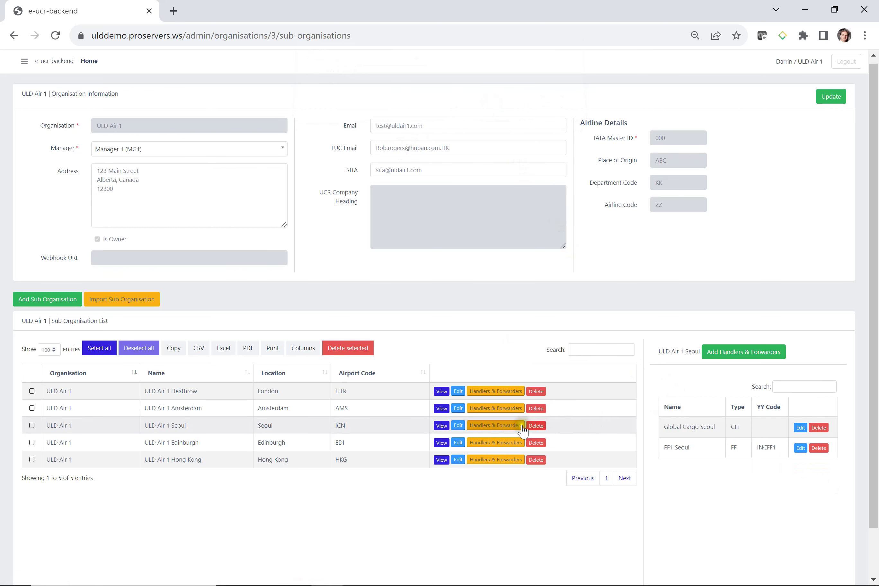
click(508, 427)
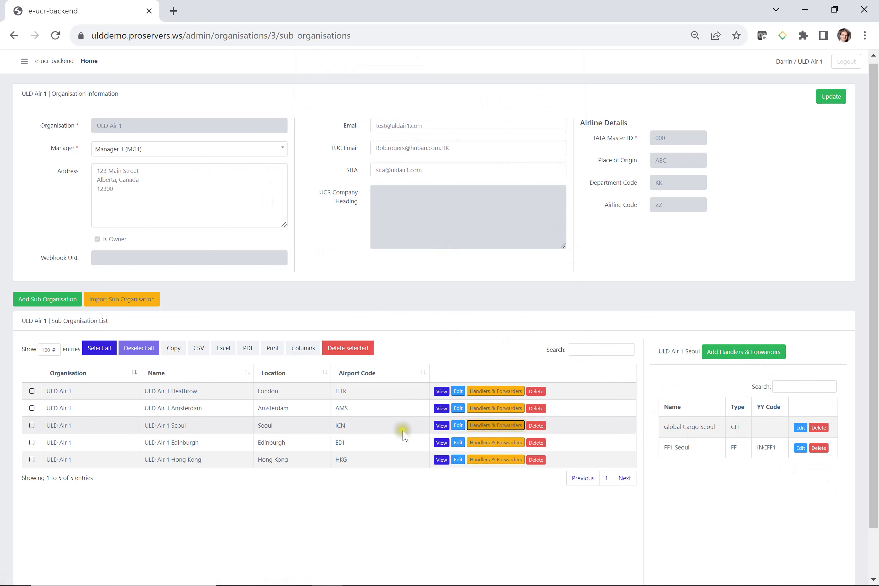
click(499, 408)
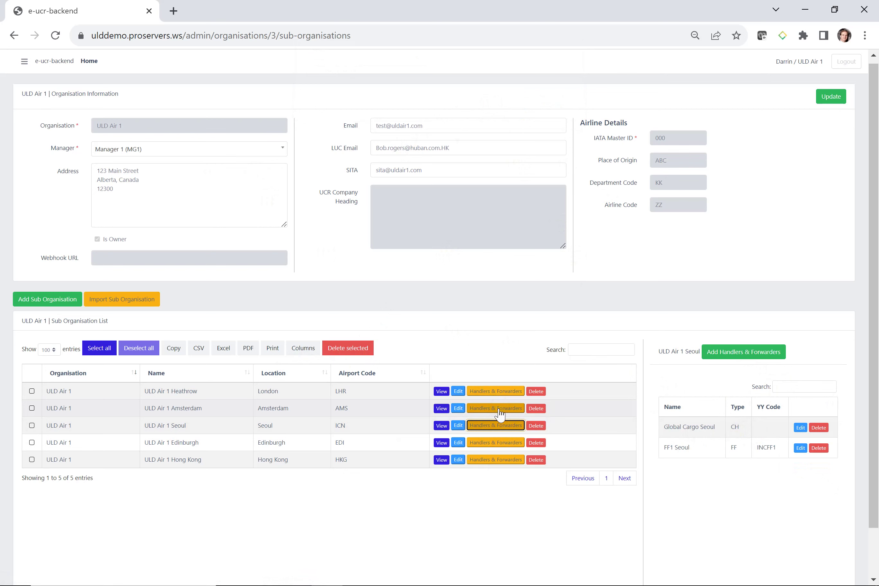
click(497, 411)
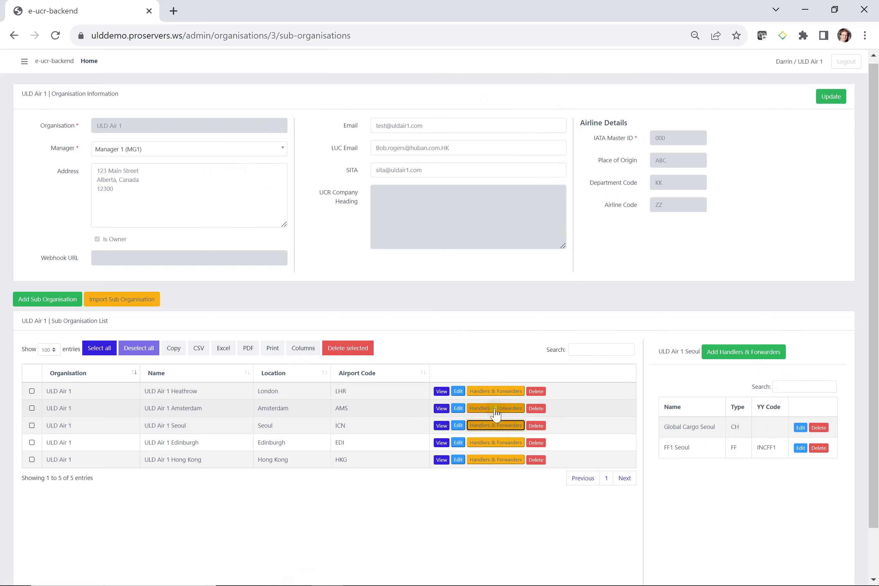